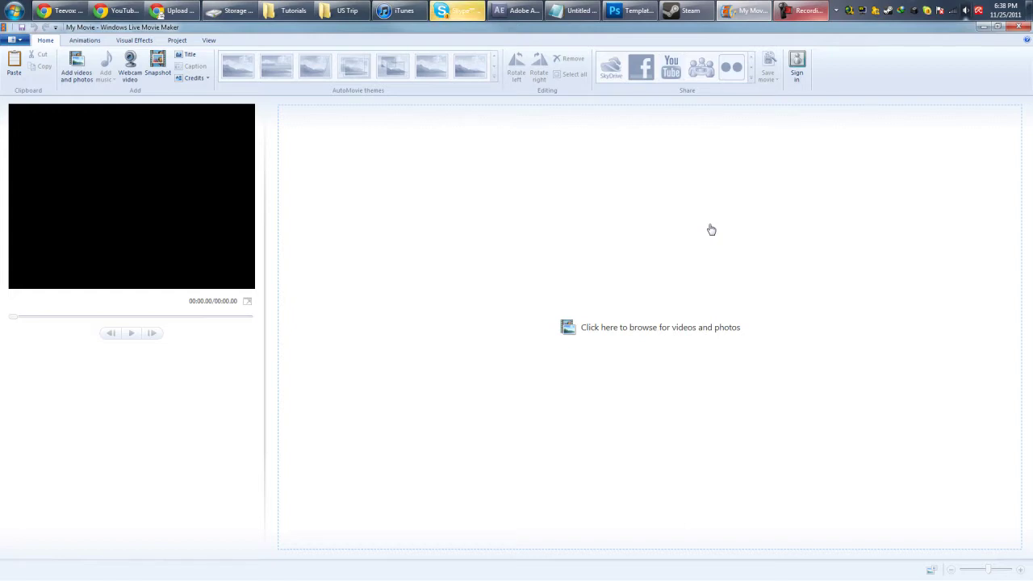
- Add the airport clip IMG_0526 from Pictures > iPhone > US Trip to the storyboard
left_click(640, 261)
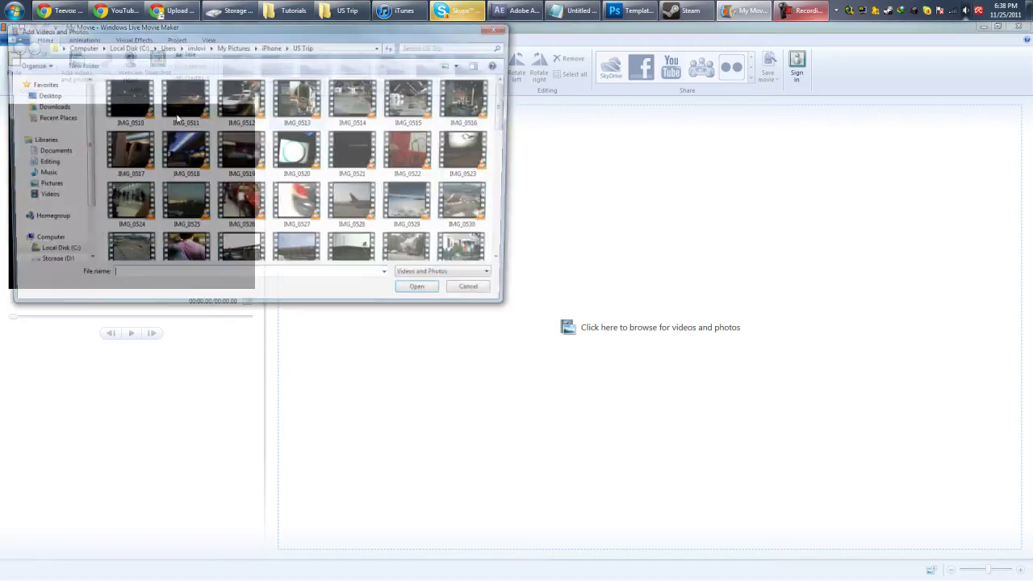
double_click(263, 208)
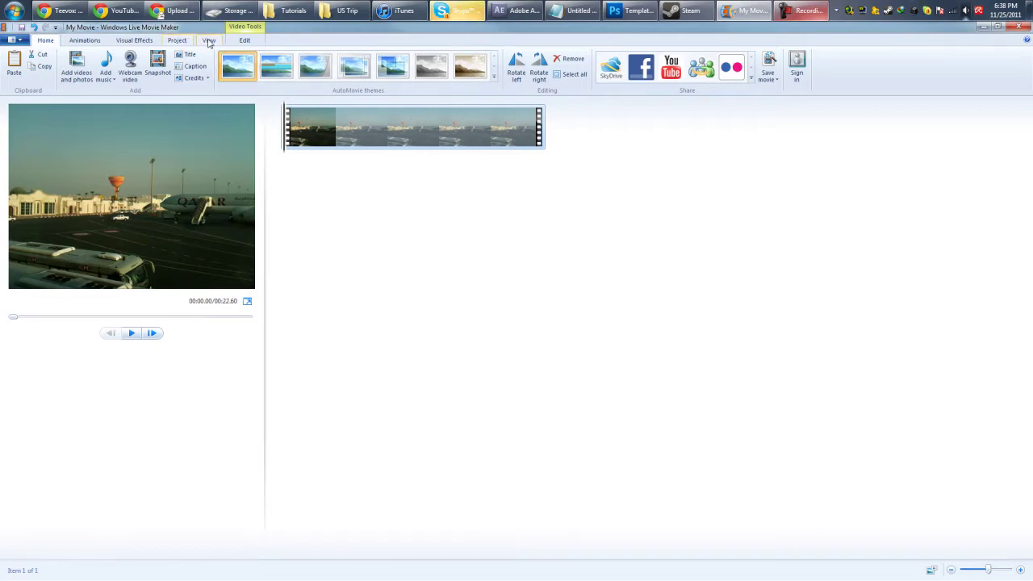
- Compare Widescreen (16:9) against Standard (4:3) and settle on Standard (4:3) for the project
left_click(207, 41)
left_click(179, 42)
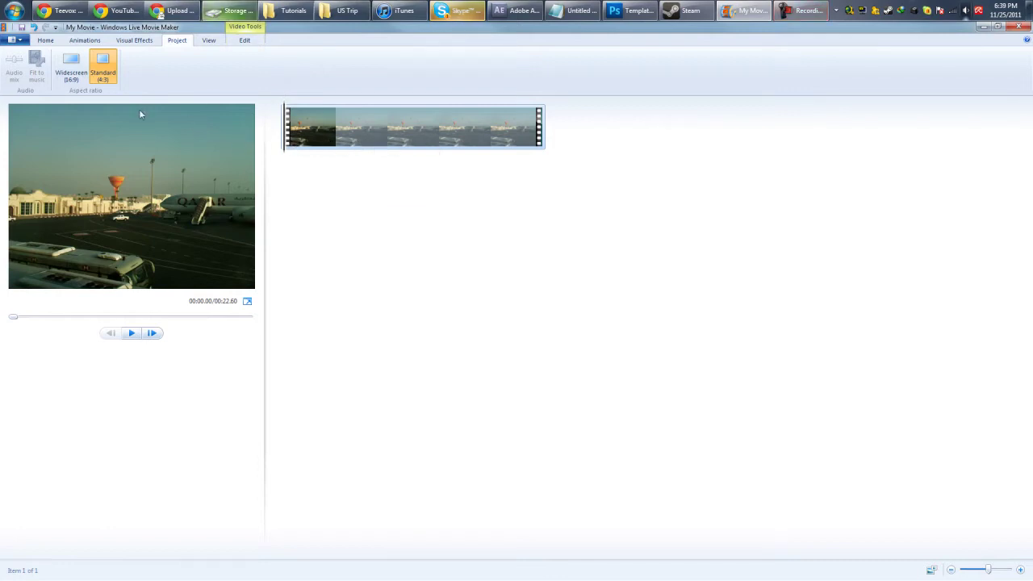
left_click(89, 76)
left_click(95, 75)
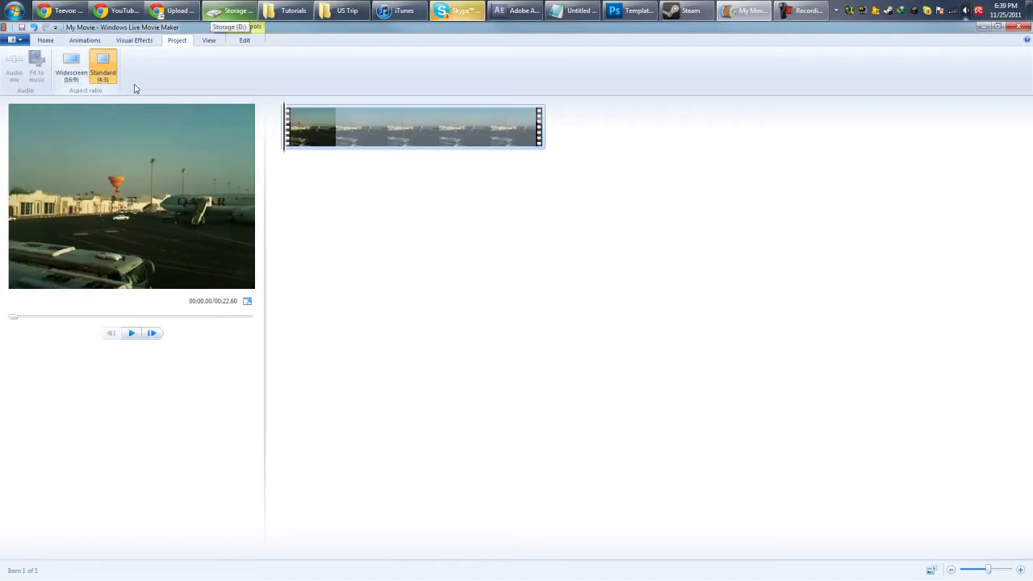
left_click(72, 74)
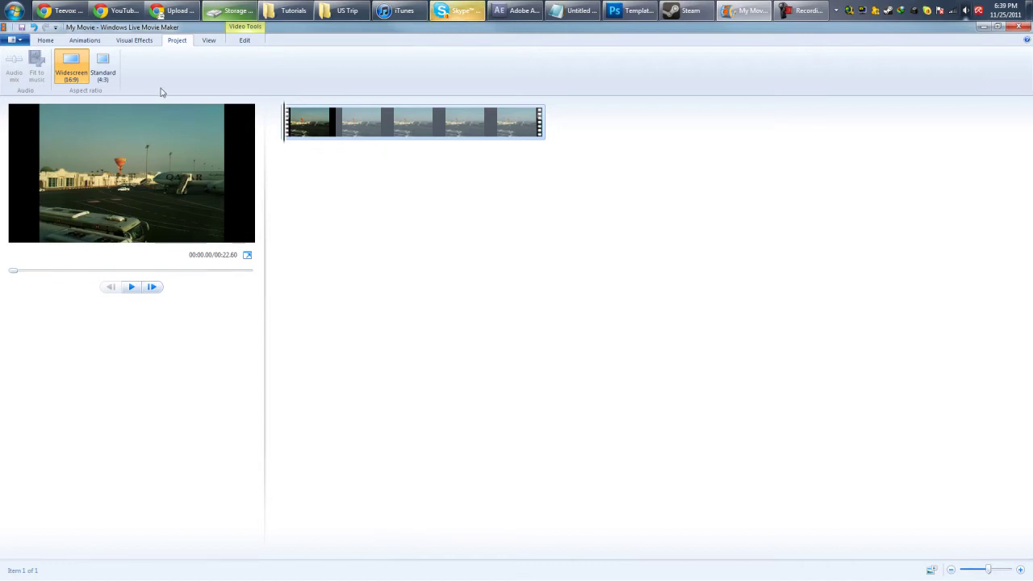
left_click(103, 67)
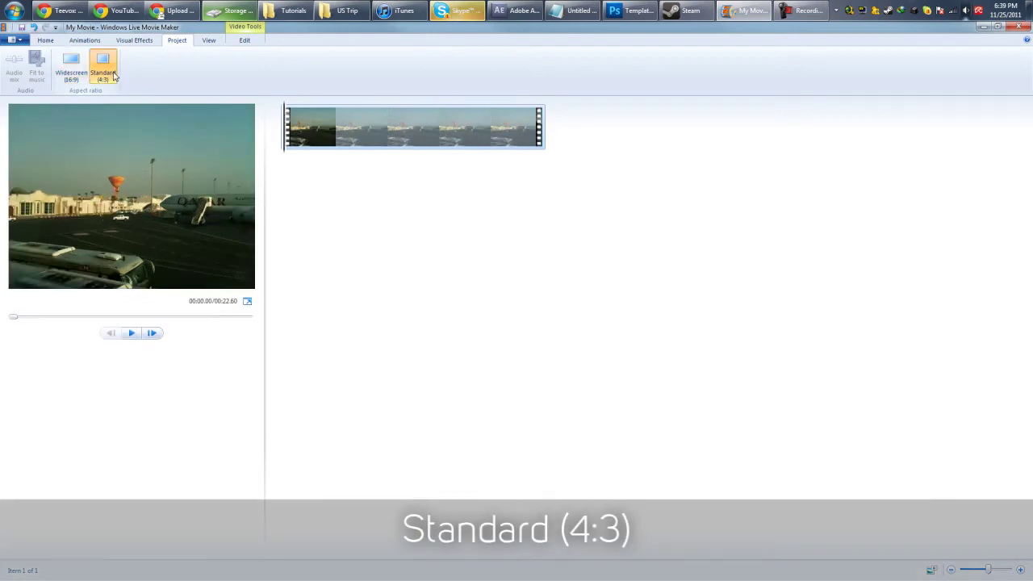
- Save the movie with the For computer setting as Test-Video.wmv on the Desktop
left_click(13, 39)
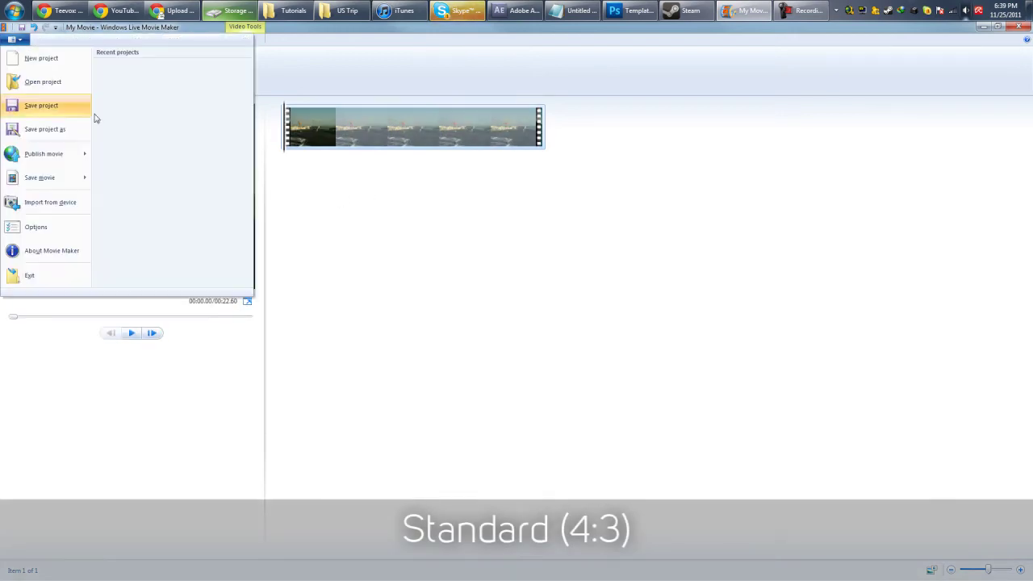
mouse_move(74, 183)
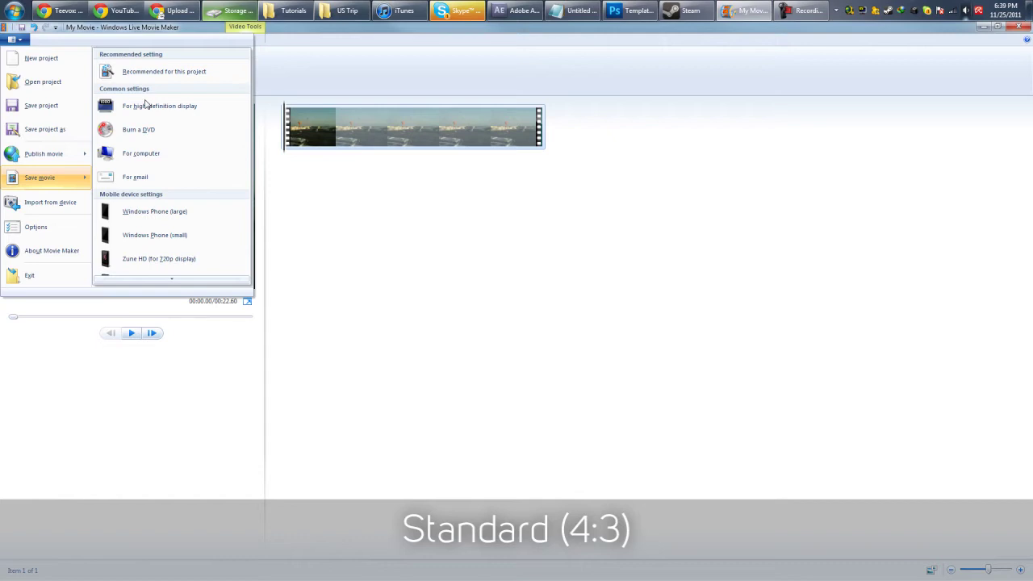
left_click(196, 158)
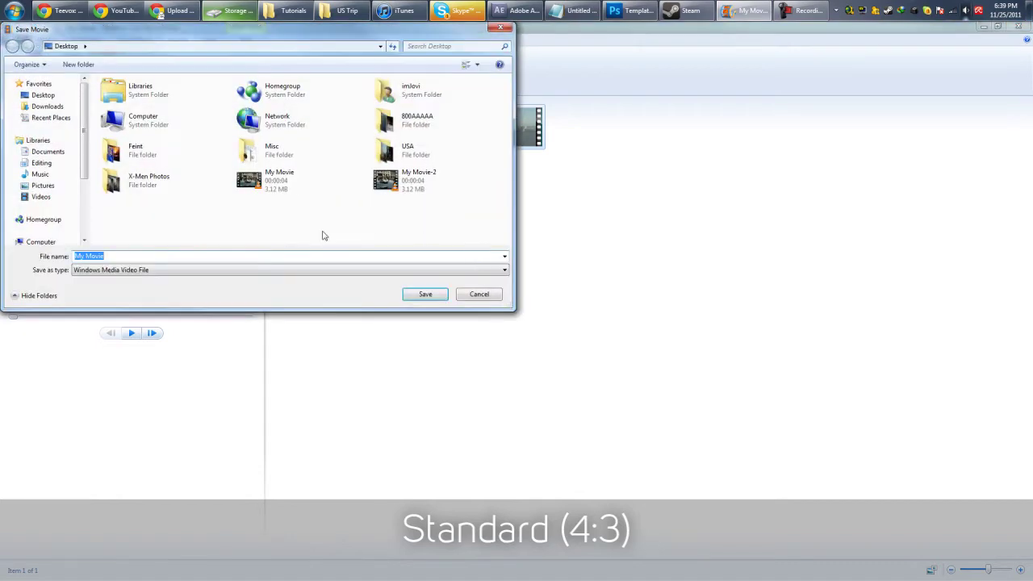
type("Test-Video")
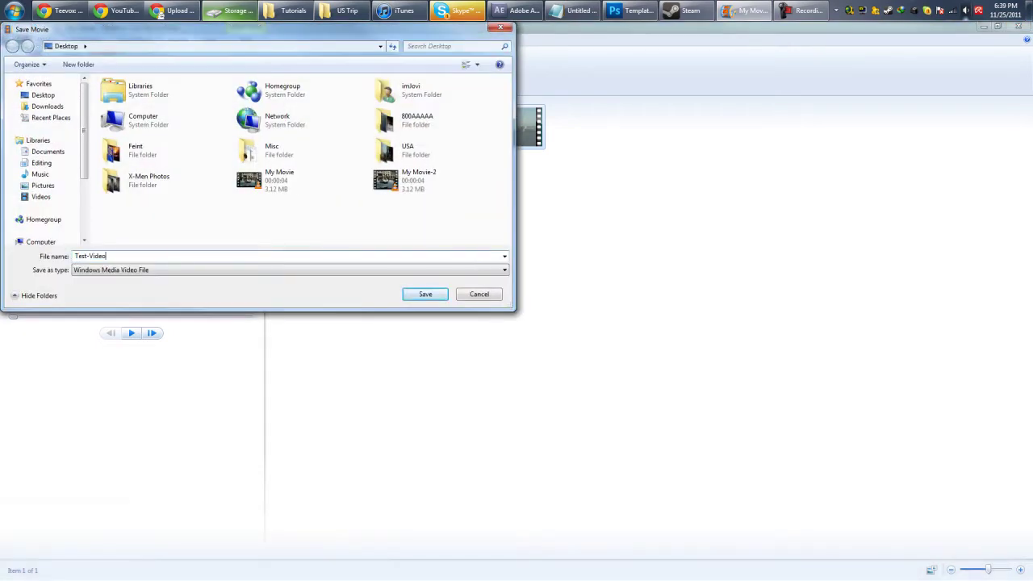
left_click(419, 296)
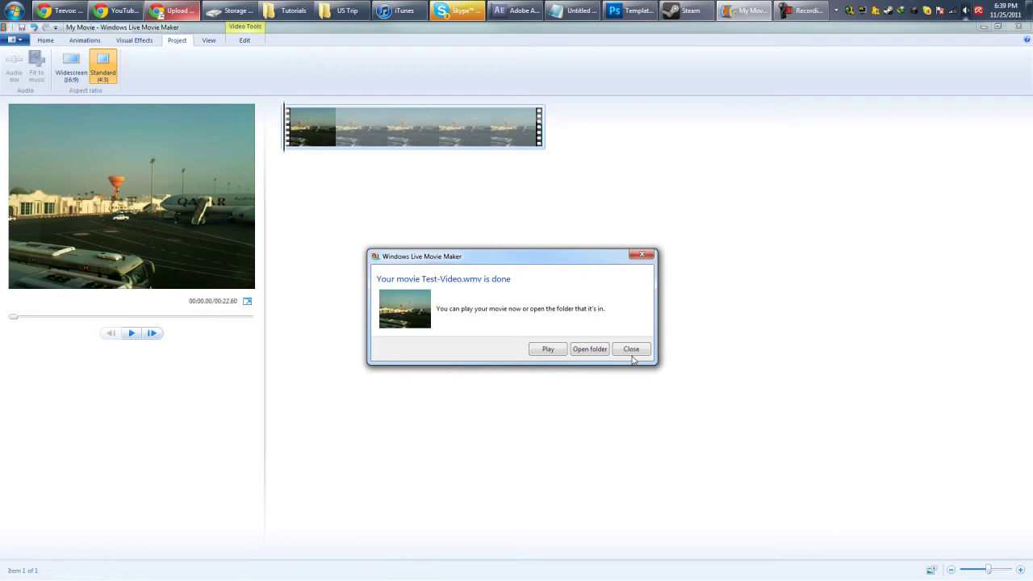
- Dismiss the Movie Maker notice, upload Test-Video.wmv to YouTube, and set its privacy to Unlisted
left_click(547, 349)
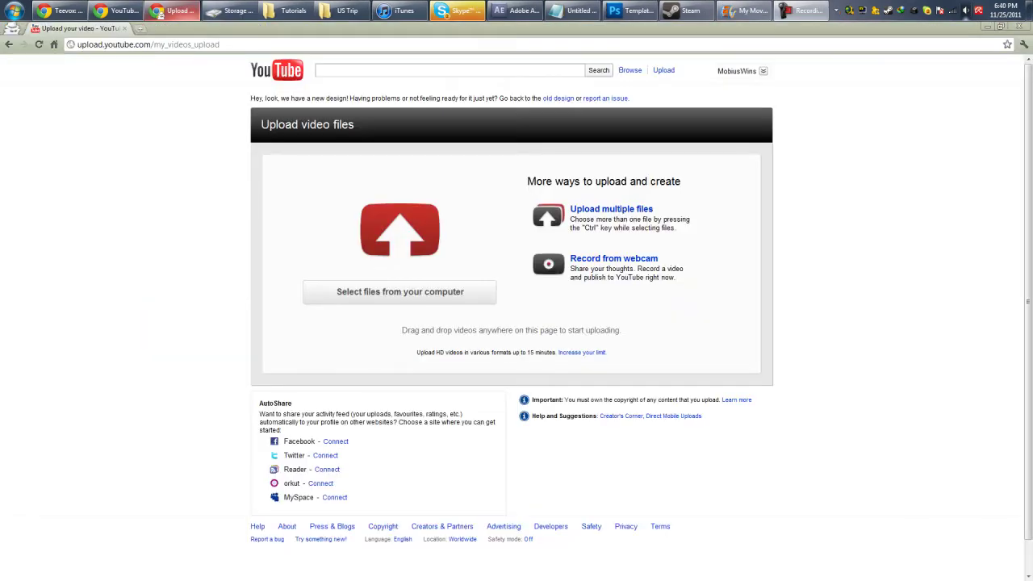
left_click(387, 291)
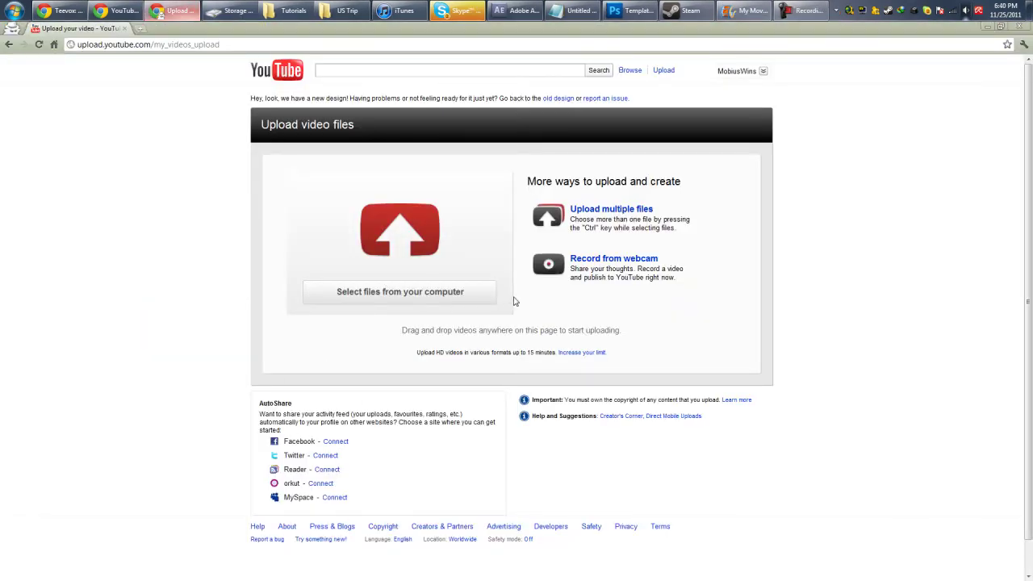
scroll(749, 202, "down", 3)
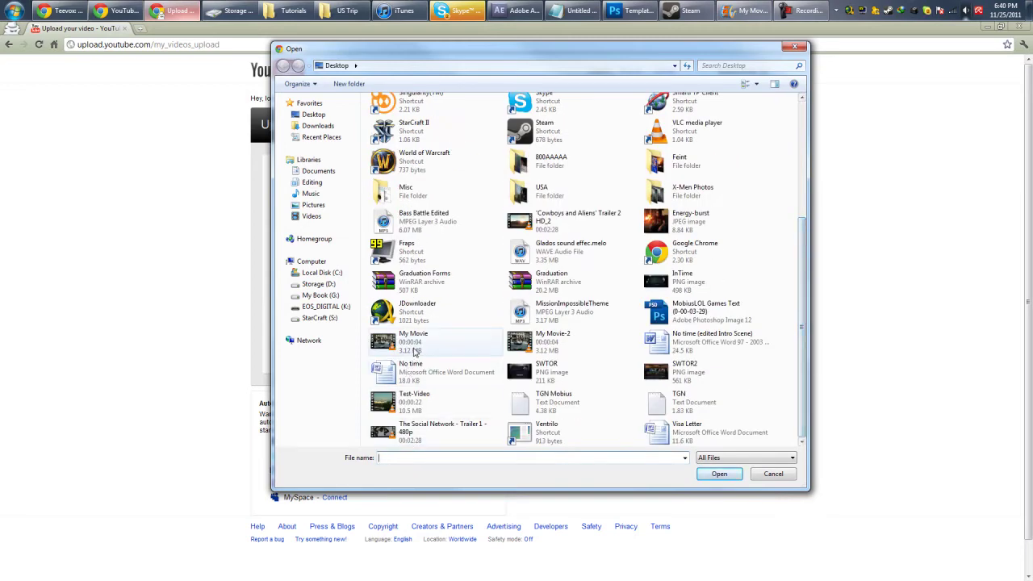
left_click(418, 400)
double_click(418, 399)
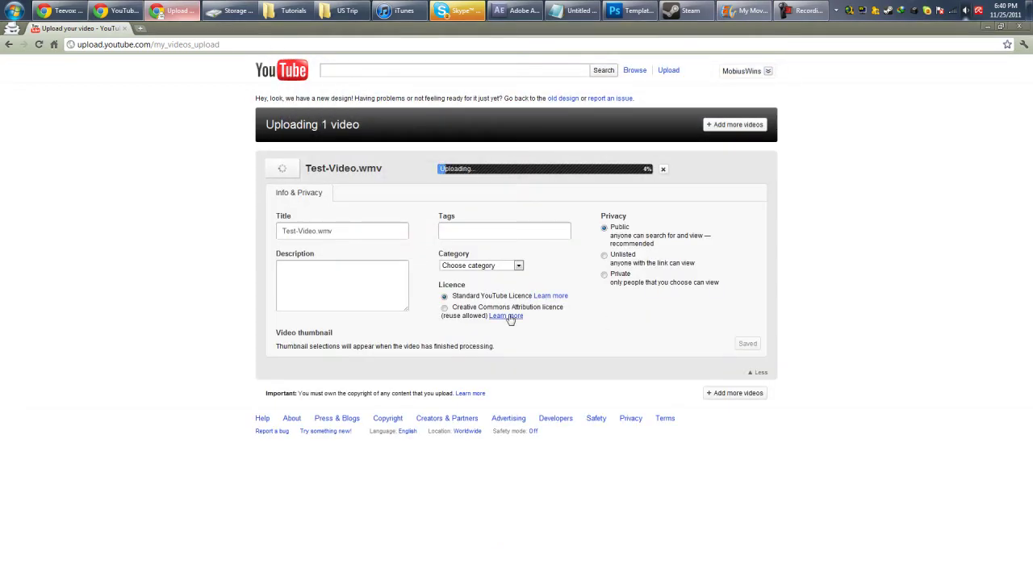
left_click(604, 255)
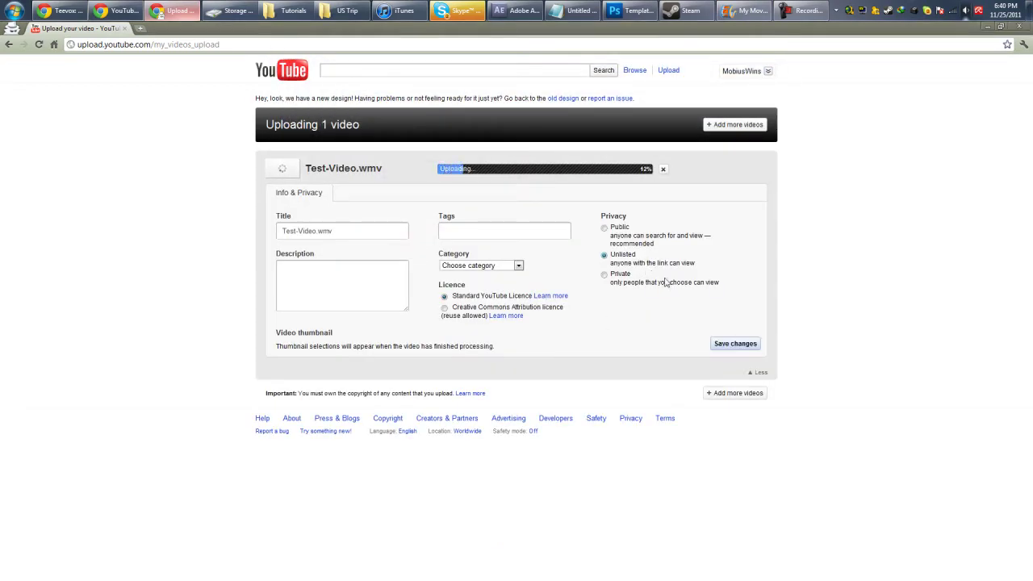
- Save the Unlisted privacy setting for the Test-Video upload
left_click(735, 344)
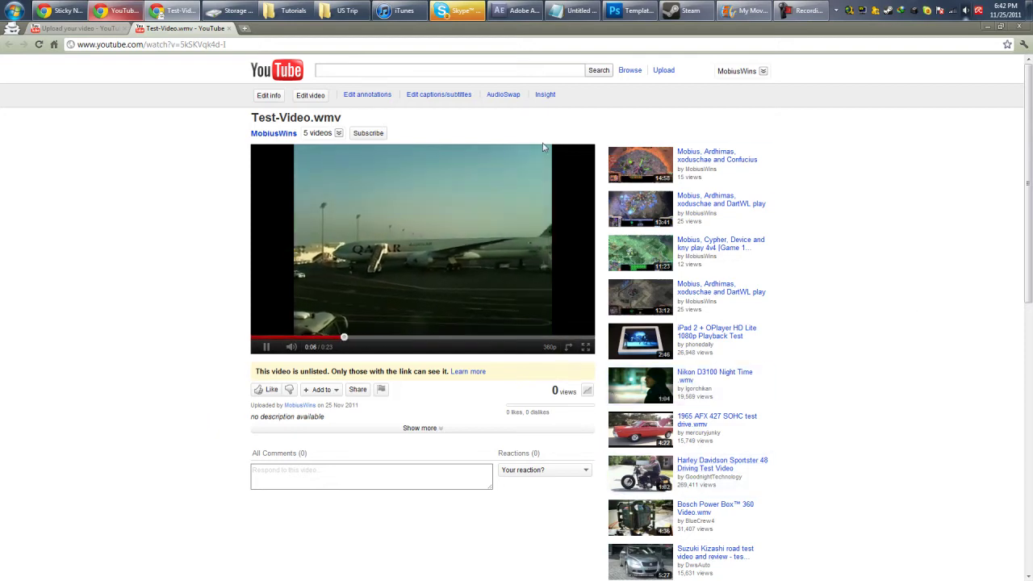
- Under My Videos > Edit info, replace the 'Test Video' tag with yt:stretch=16:9 and save
left_click(738, 71)
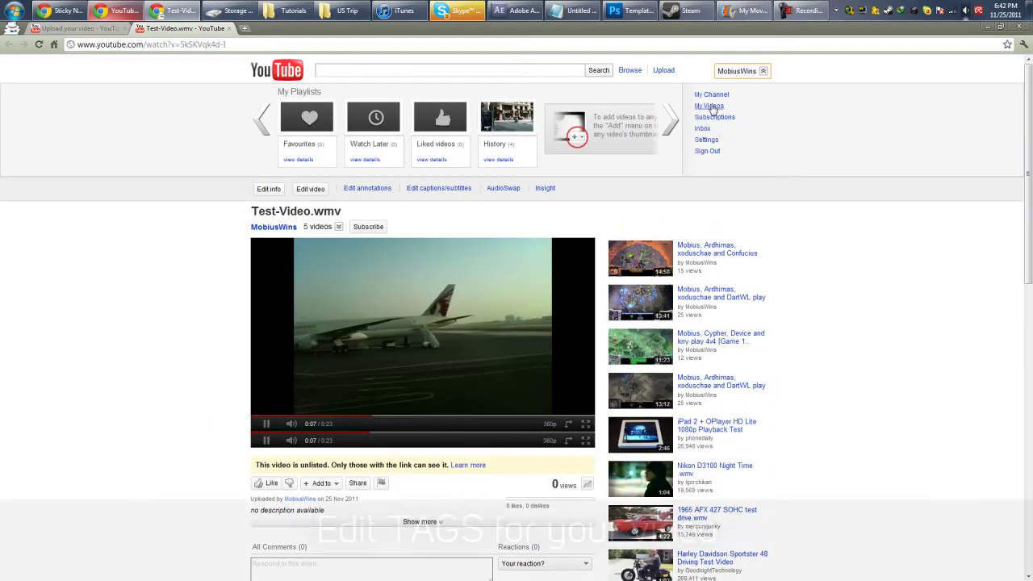
left_click(709, 106)
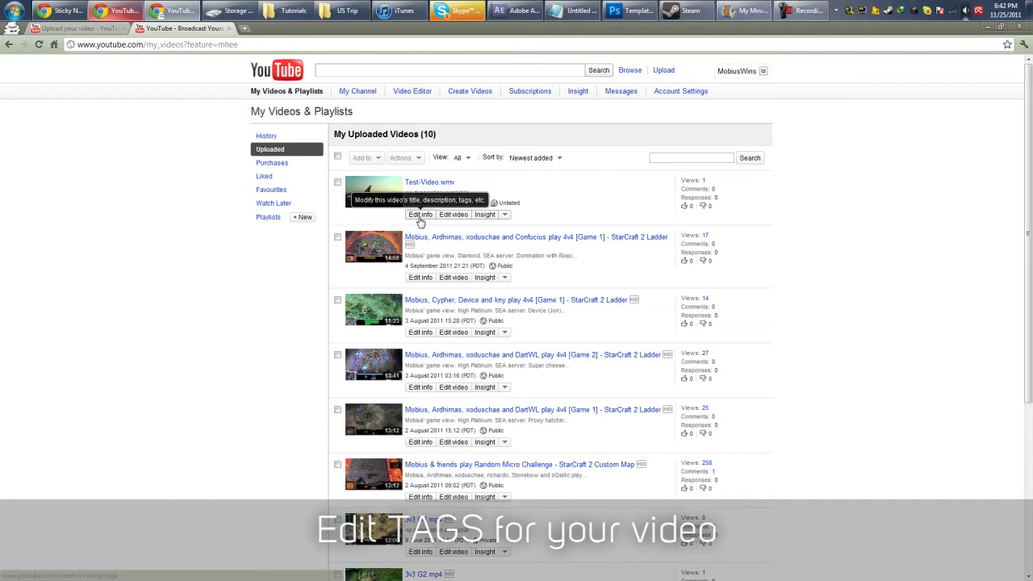
left_click(420, 216)
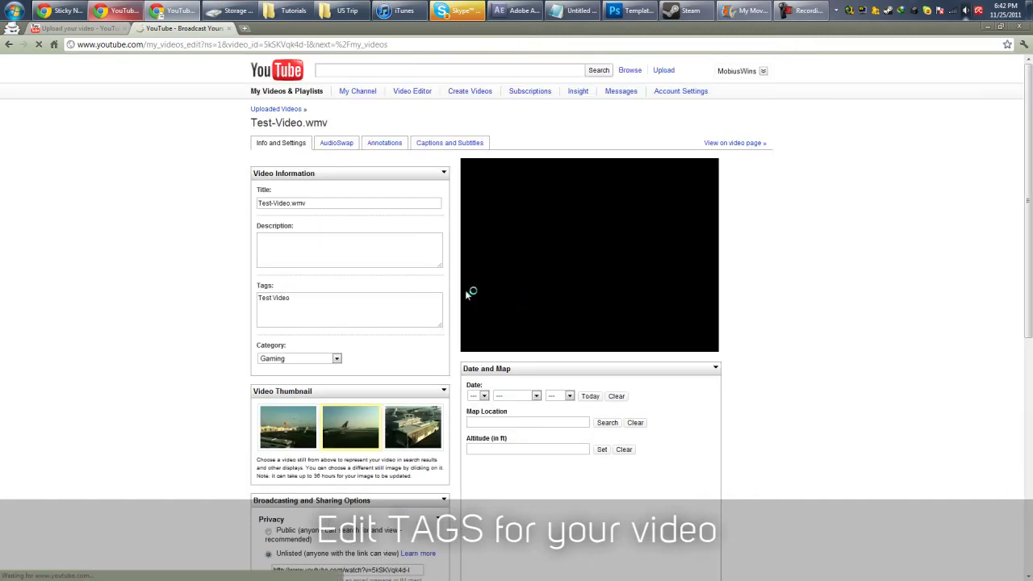
left_click_drag(292, 321, 122, 325)
key("BackSpace")
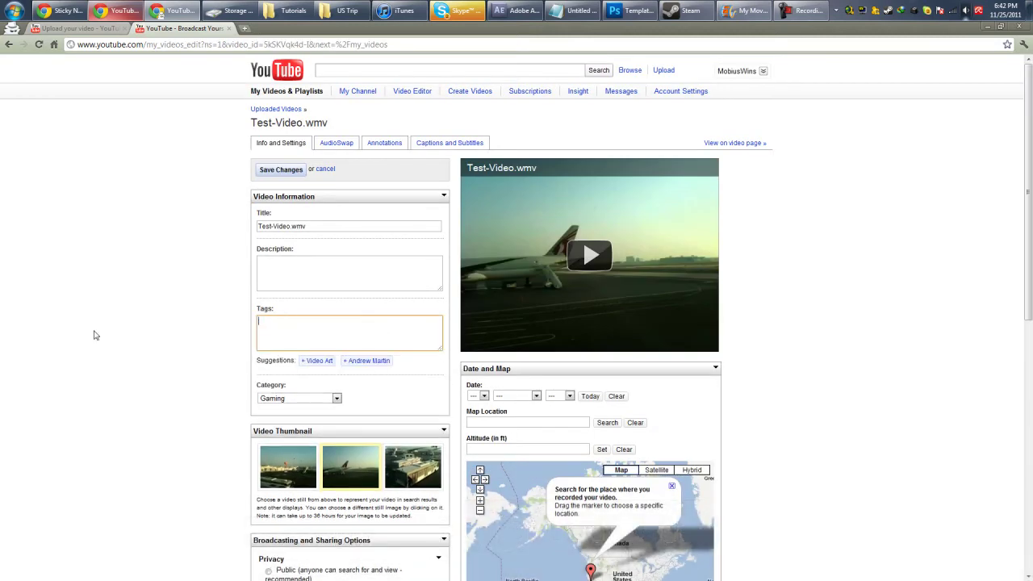
type("y")
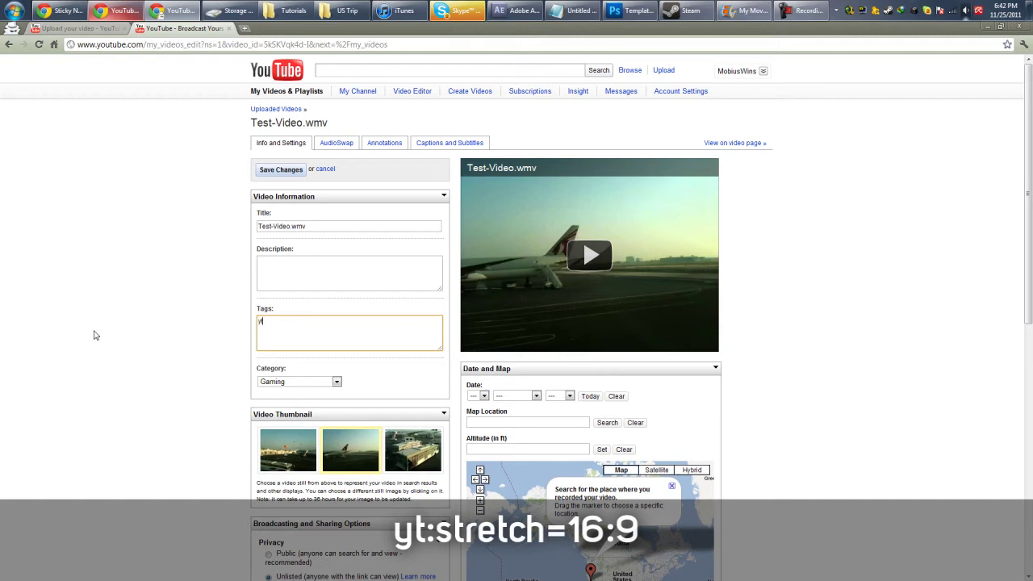
type("t:stretch")
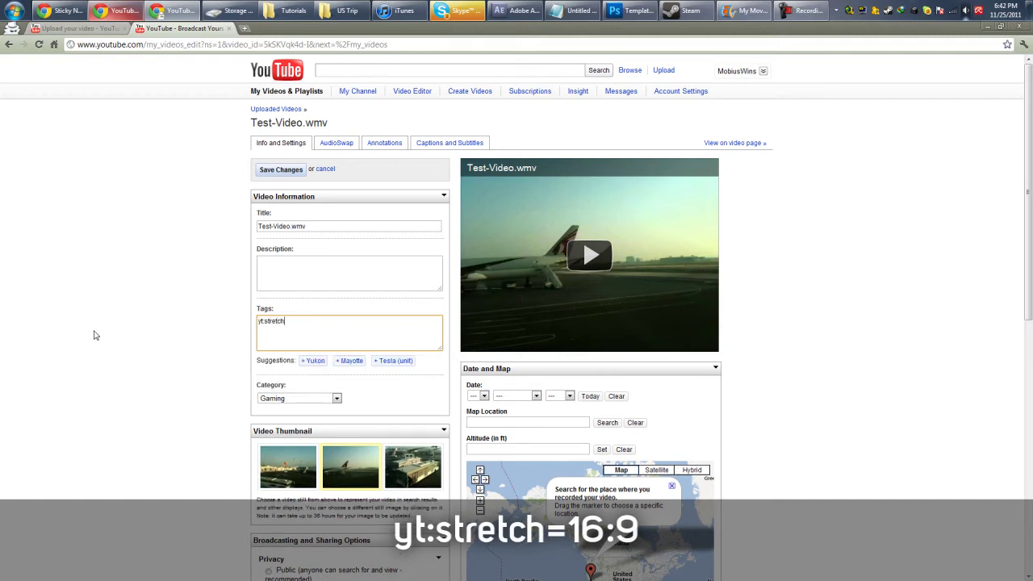
type("=16:9")
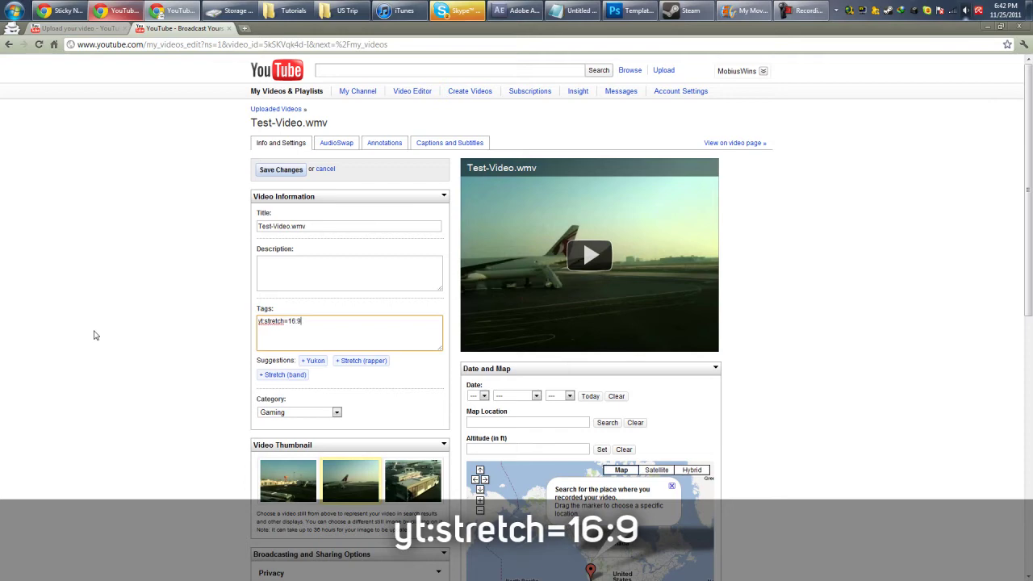
scroll(396, 371, "down", 7)
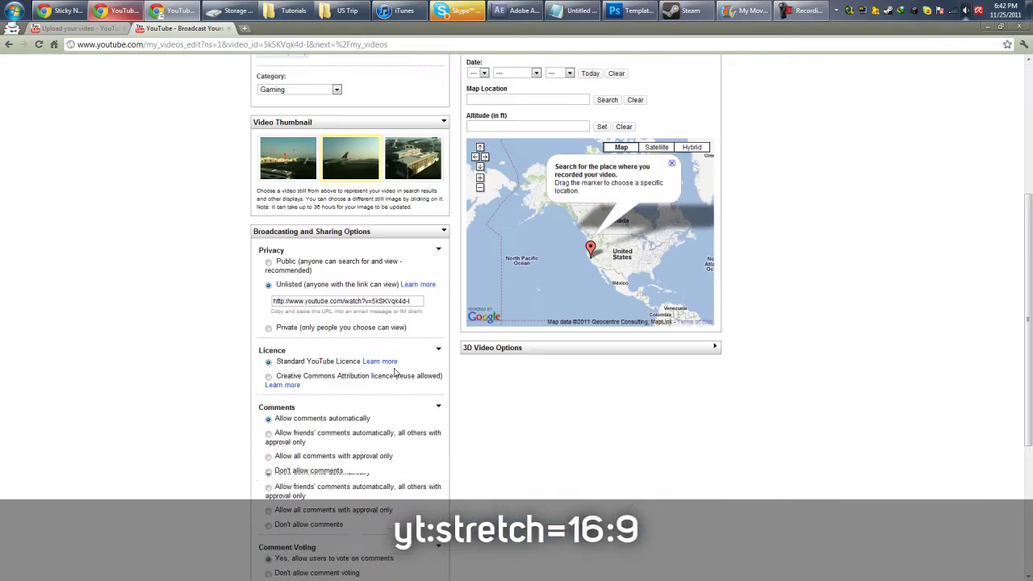
left_click(282, 442)
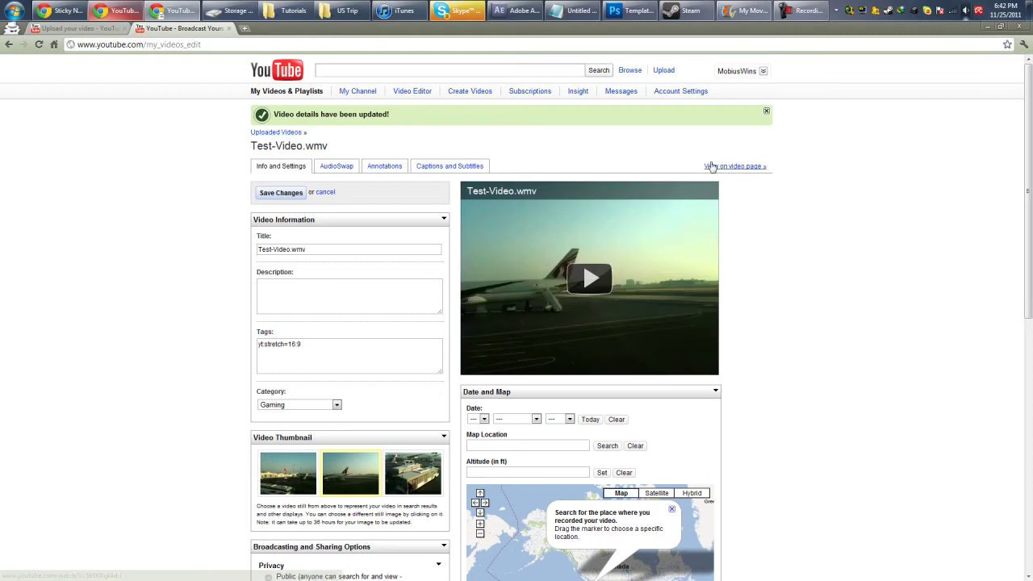
- Play and pause Test-Video on its watch page to confirm it fills the player without side bars
left_click(721, 167)
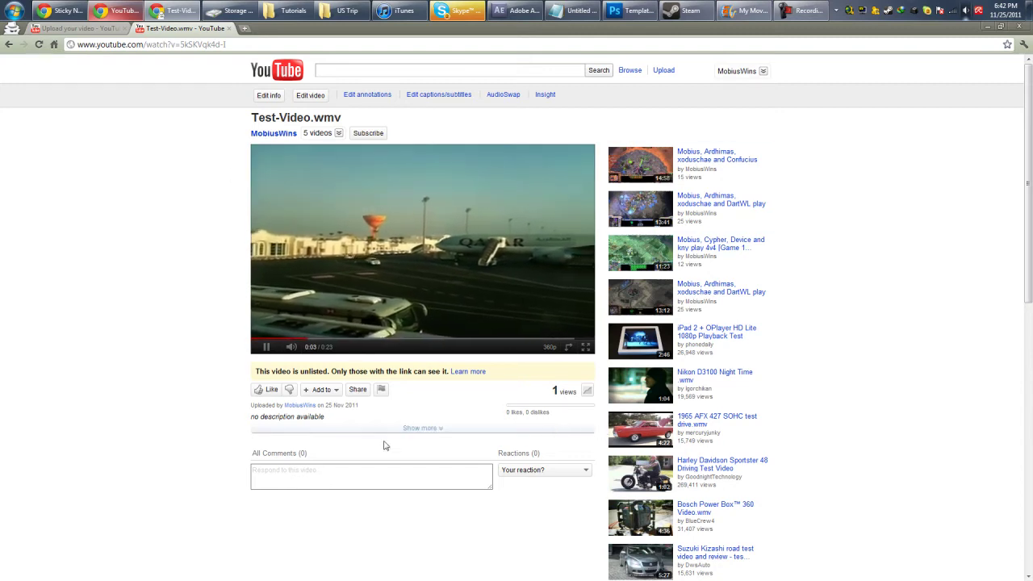
left_click(501, 270)
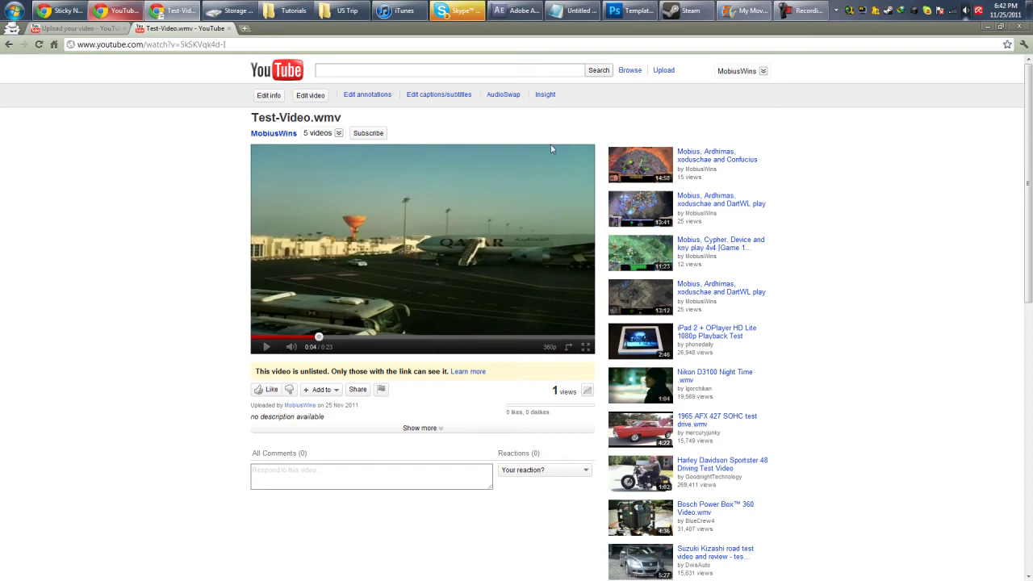
left_click(474, 226)
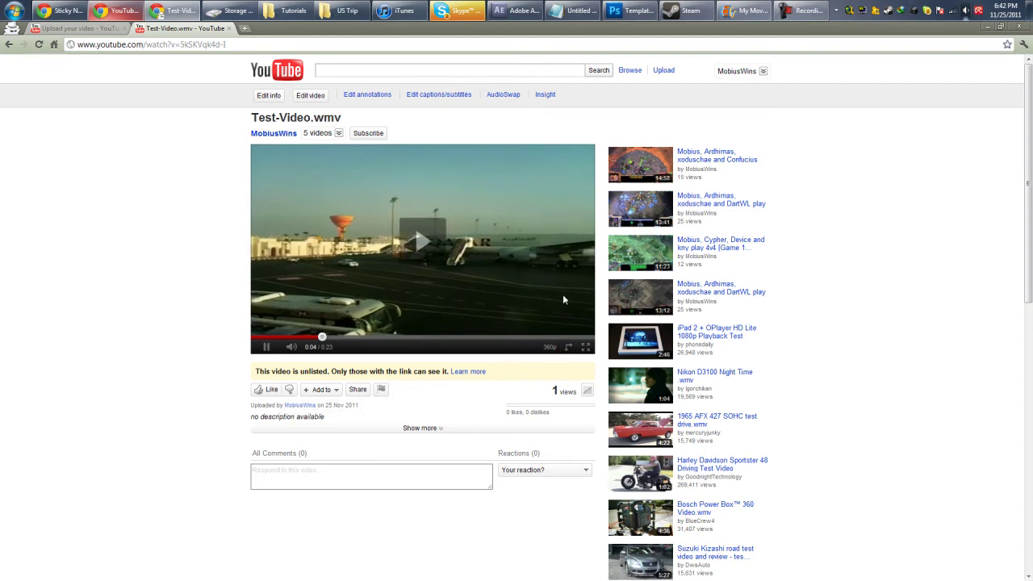
left_click(563, 245)
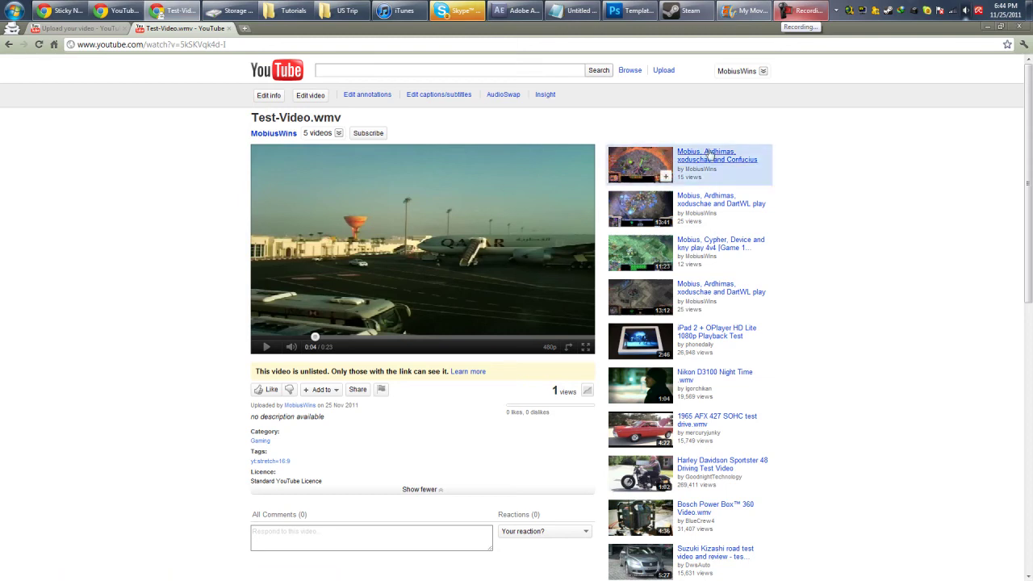
- Switch the Movie Maker project to Widescreen (16:9), then return to the YouTube watch page
left_click(740, 10)
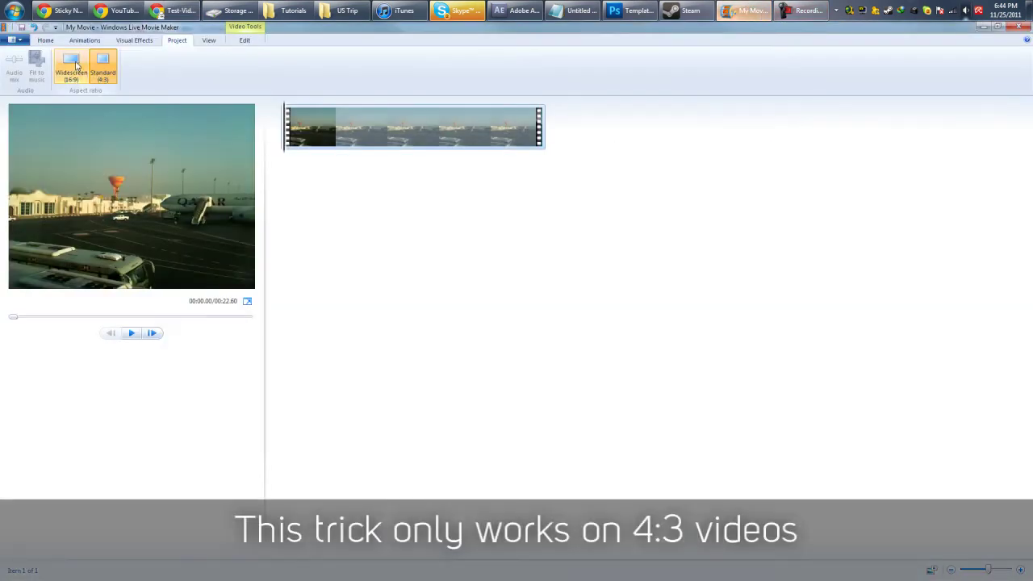
left_click(73, 79)
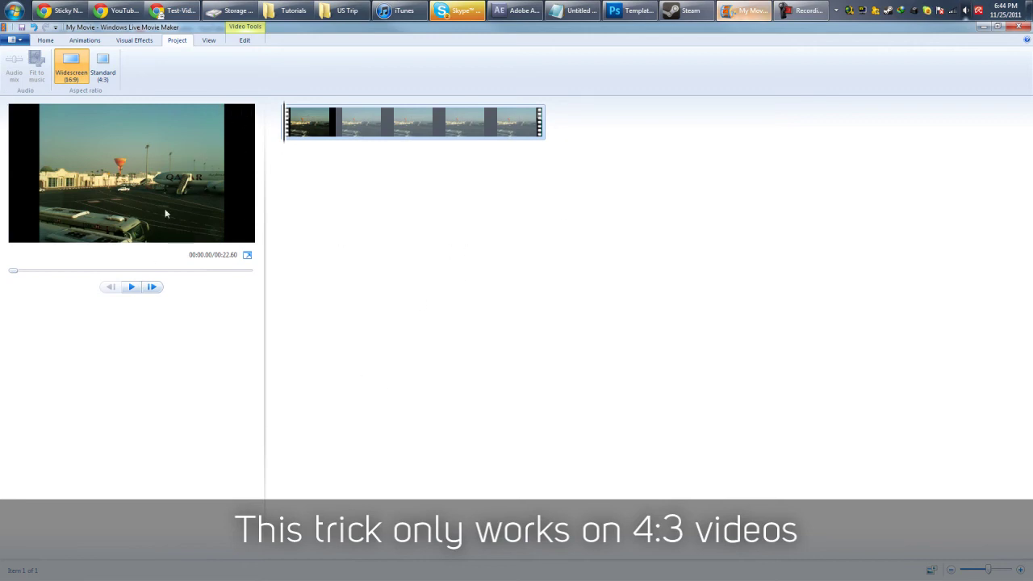
left_click(173, 11)
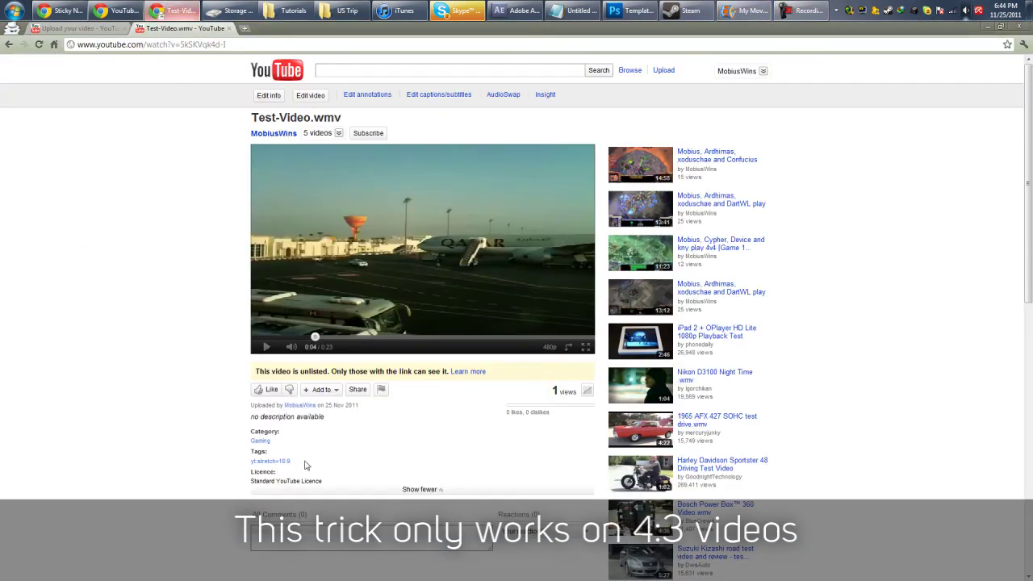
left_click_drag(305, 464, 244, 465)
left_click_drag(320, 460, 237, 461)
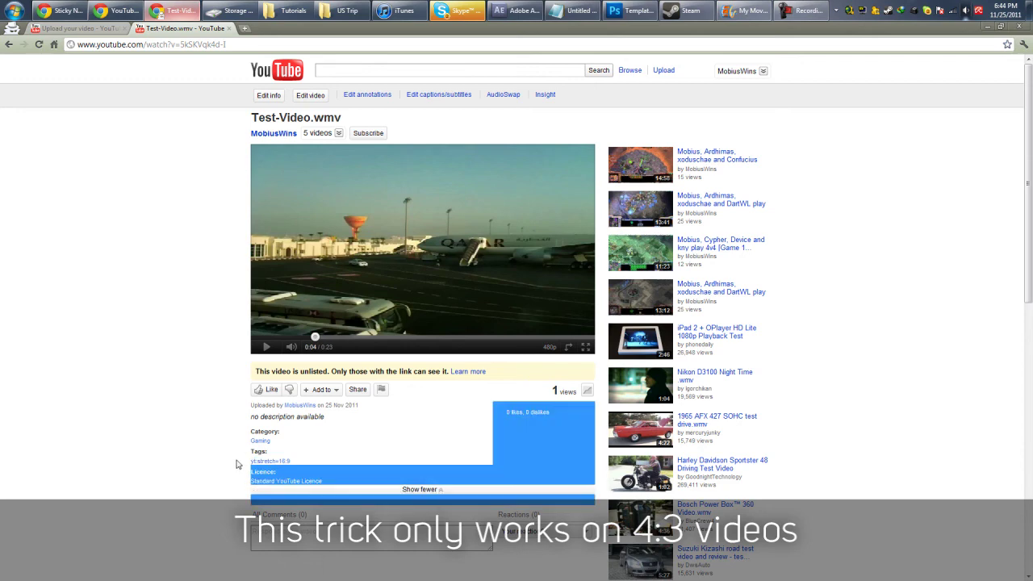
left_click(359, 449)
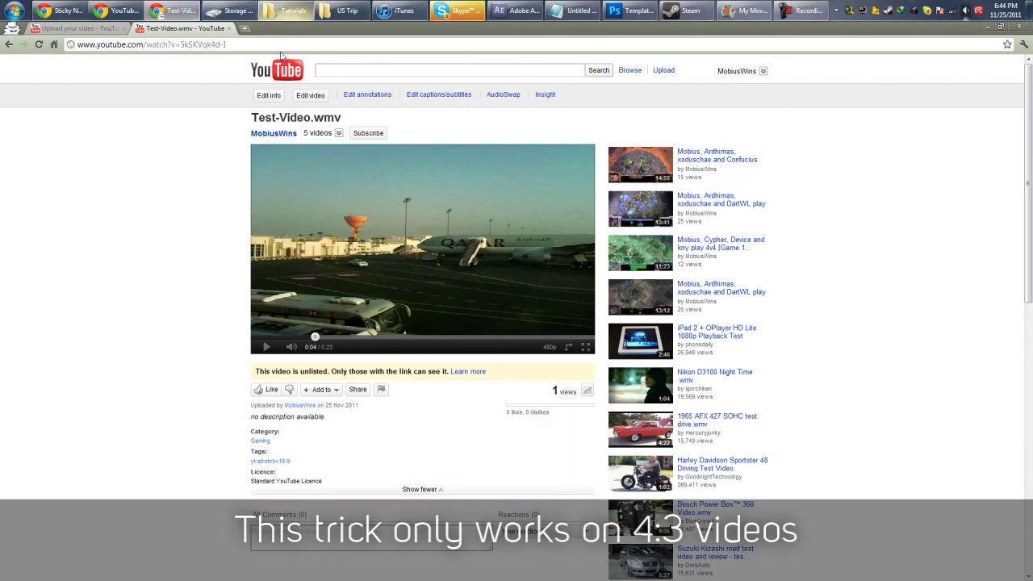